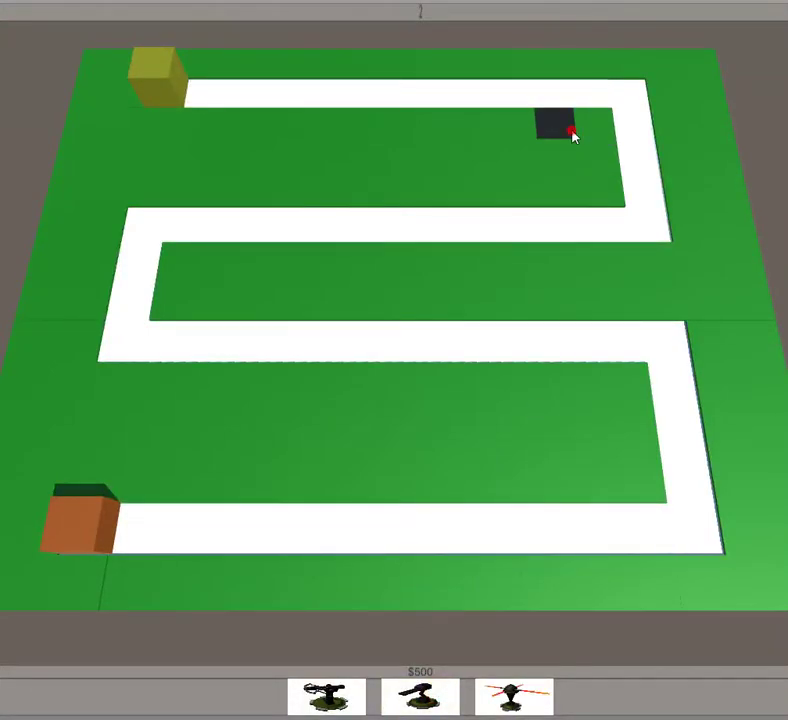
# - Place a second and third turret beside the first at the path's top-right bend
pyautogui.click(582, 128)
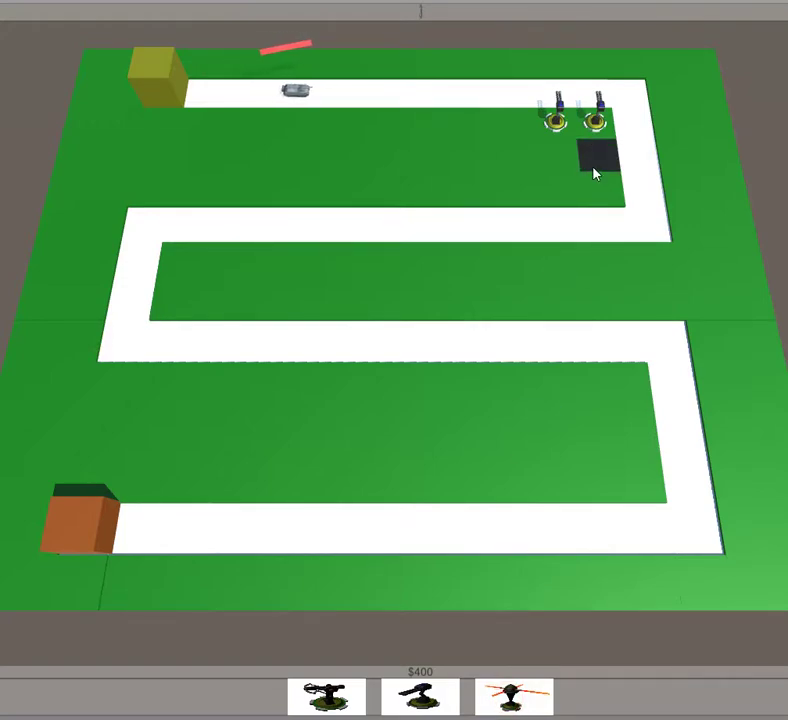
pyautogui.click(593, 179)
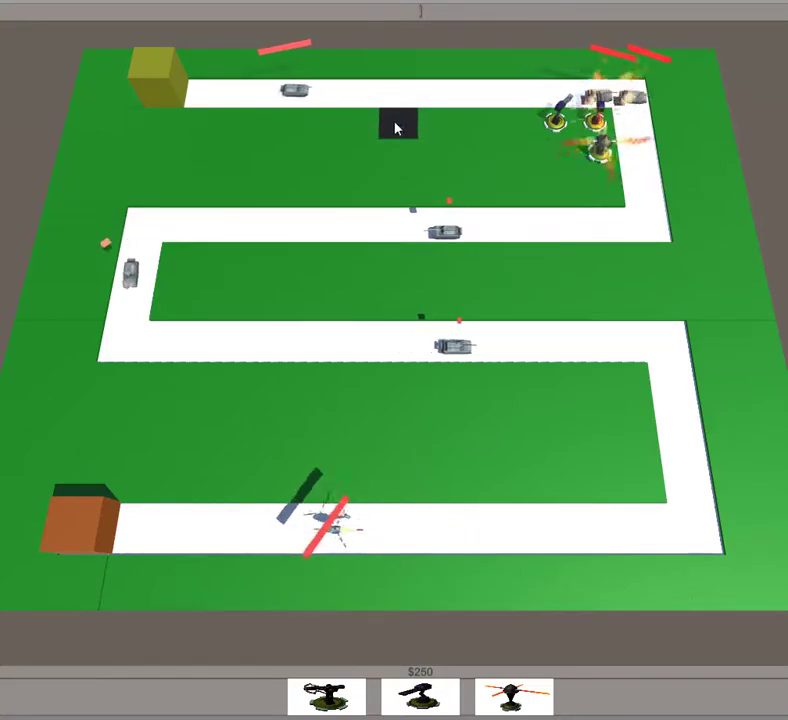
# - Place a flame turret on the grass tile below the middle of the top straight
pyautogui.click(333, 125)
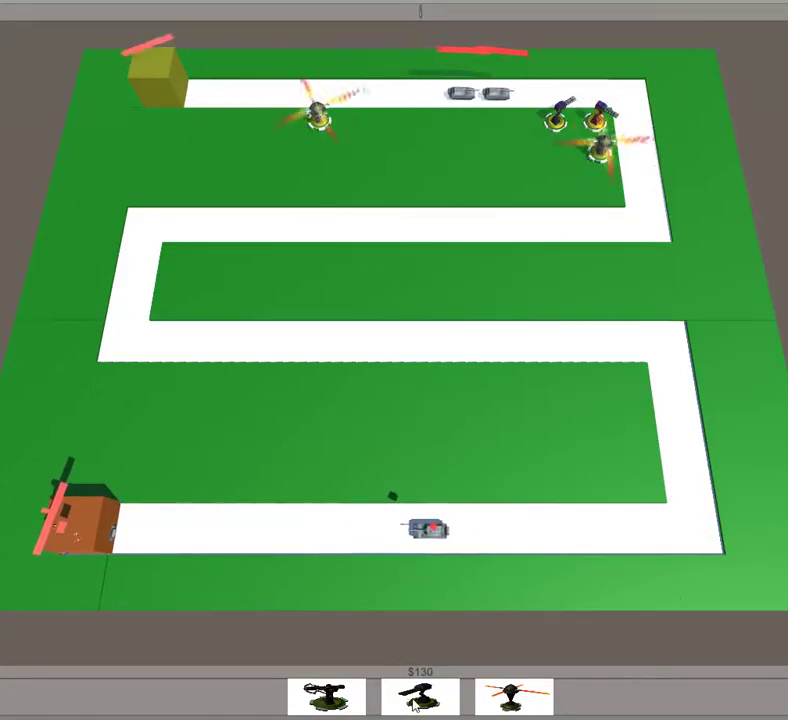
# - Add three turrets along the top straight, from the starting end up to the flame turret
pyautogui.click(241, 120)
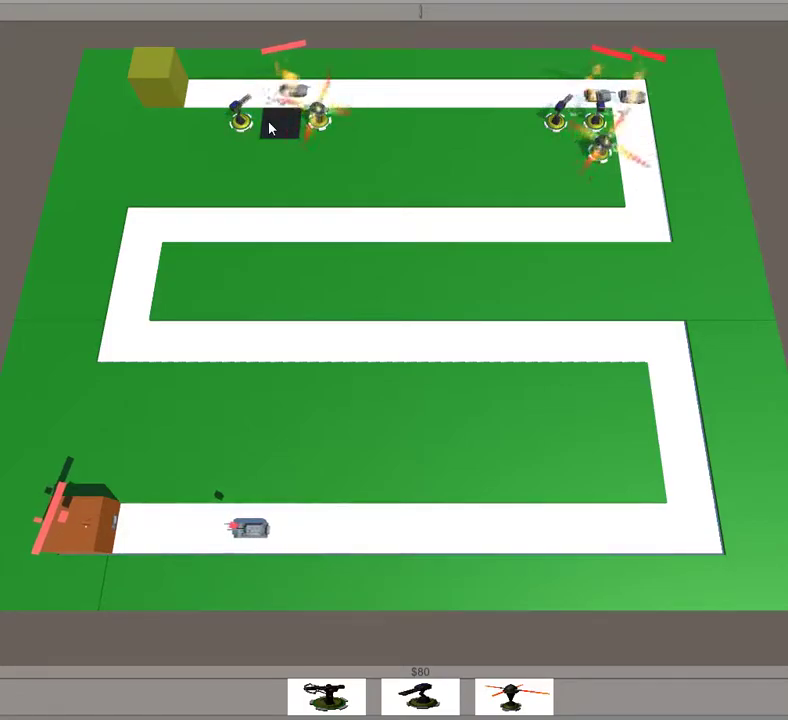
pyautogui.click(205, 122)
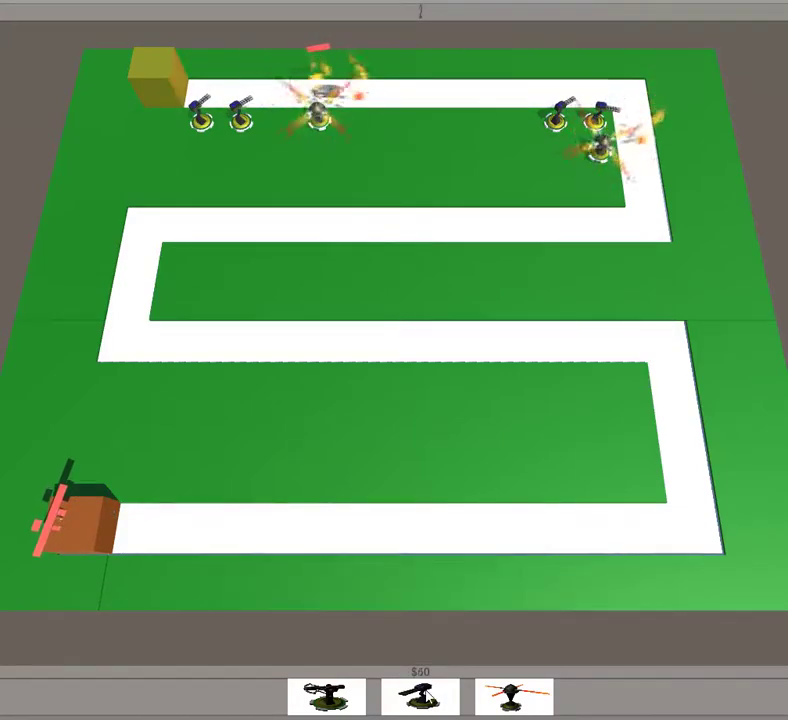
pyautogui.click(285, 135)
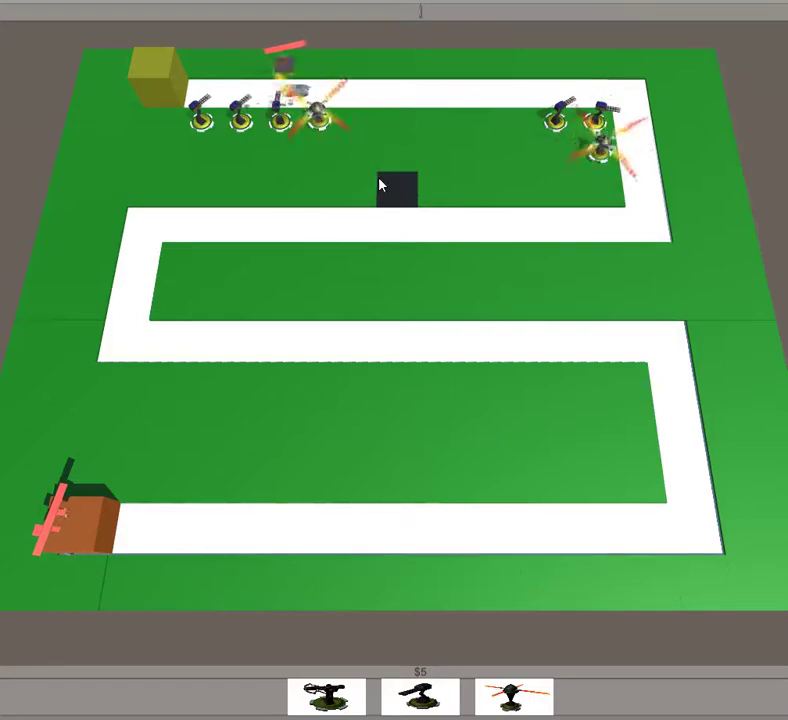